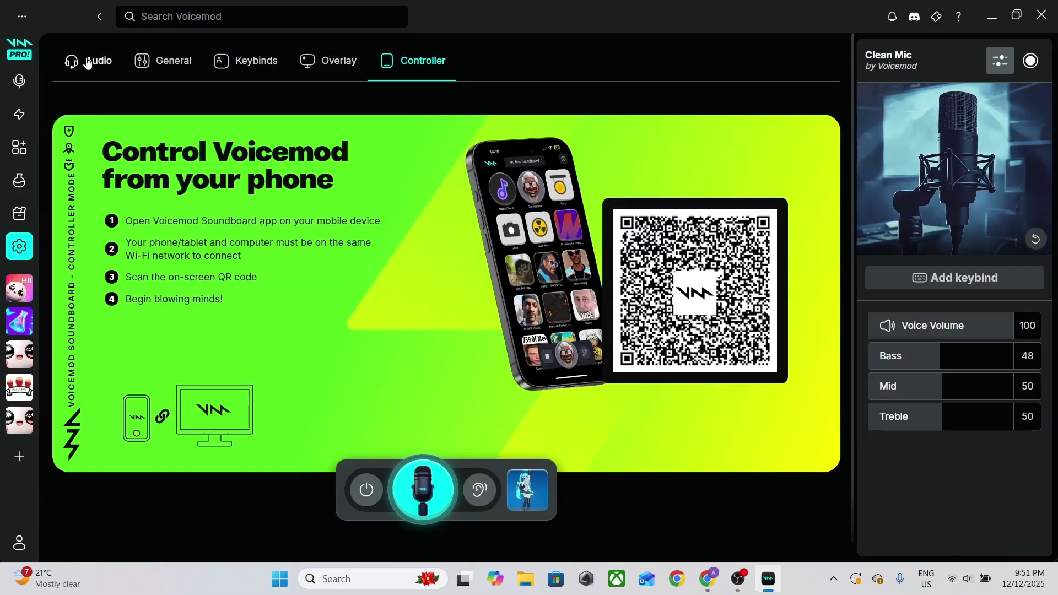
- Set the microphone input to Microphone Array (Realtek(R) Audio) in the audio settings
{"action": "left_click", "coordinate": [98, 60]}
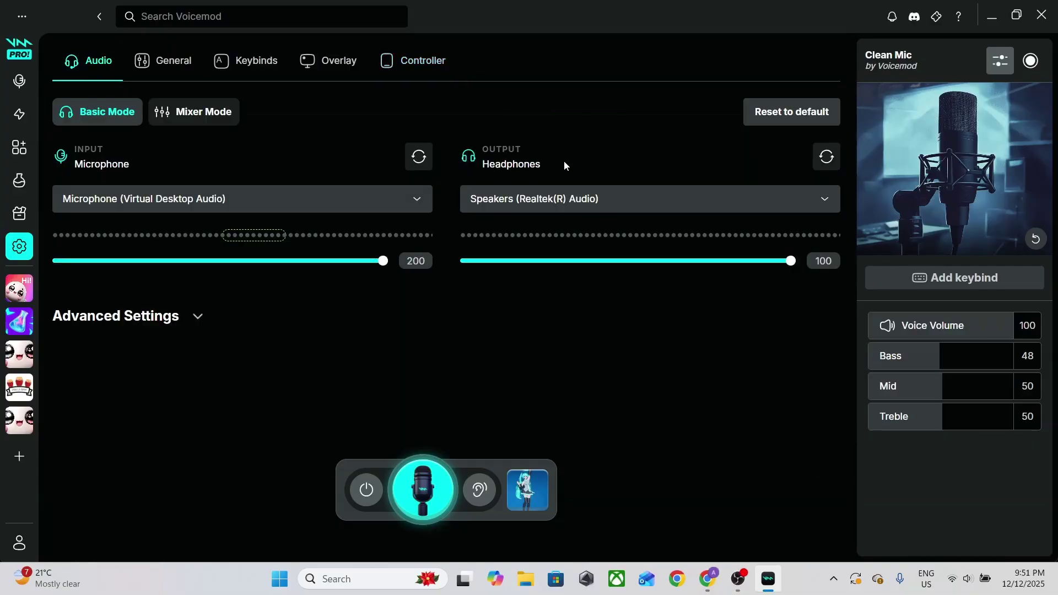
{"action": "left_click", "coordinate": [183, 205]}
{"action": "left_click", "coordinate": [309, 223]}
- Switch the headphone output to Headphones (Oculus Virtual Audio Device) and back to Speakers (Realtek(R) Audio)
{"action": "left_click", "coordinate": [479, 205]}
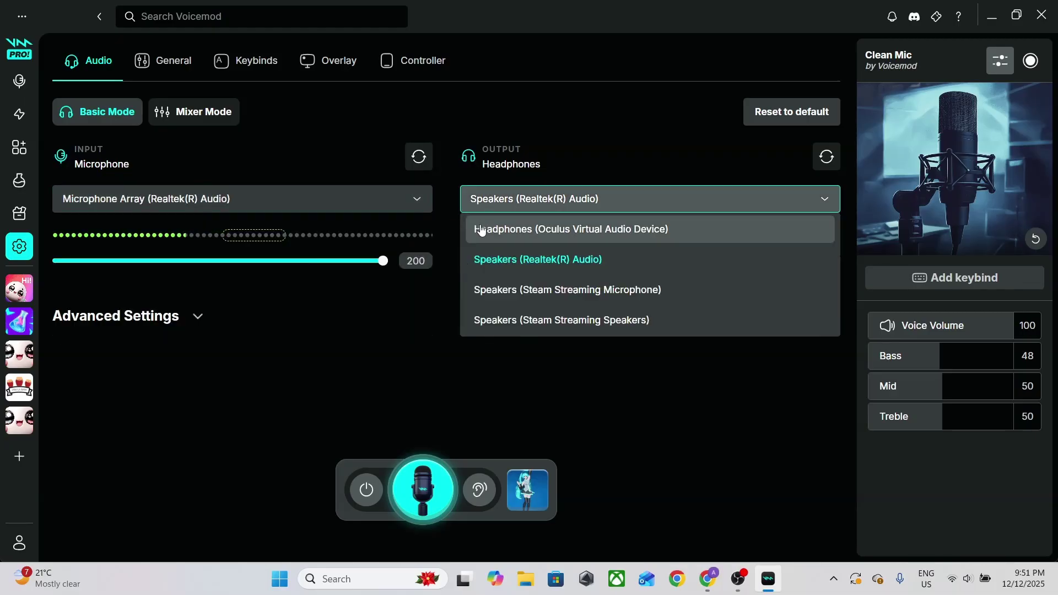
{"action": "left_click", "coordinate": [483, 229]}
{"action": "left_click", "coordinate": [484, 201]}
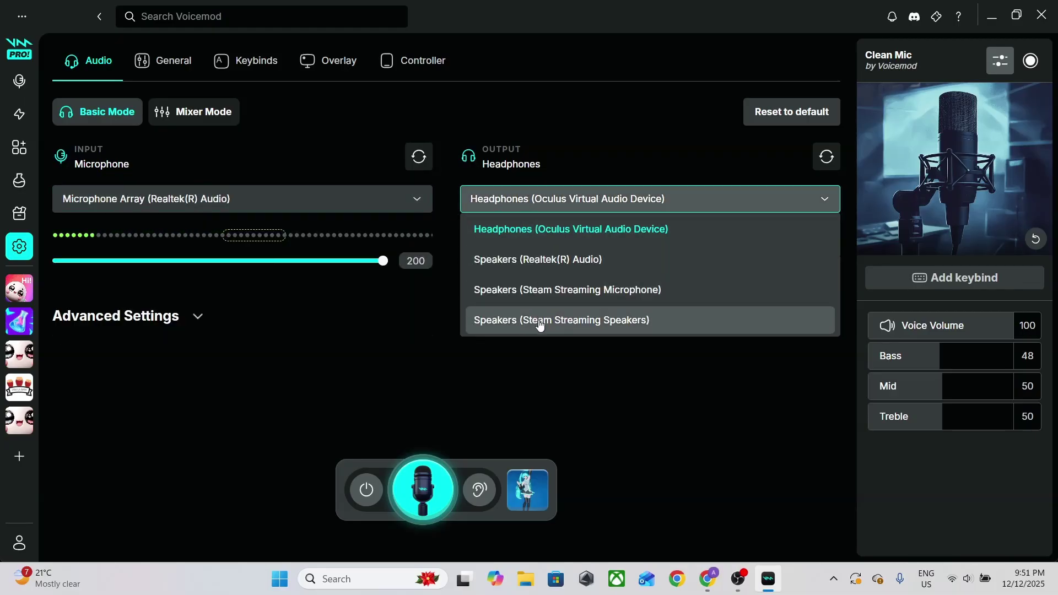
{"action": "left_click", "coordinate": [530, 260]}
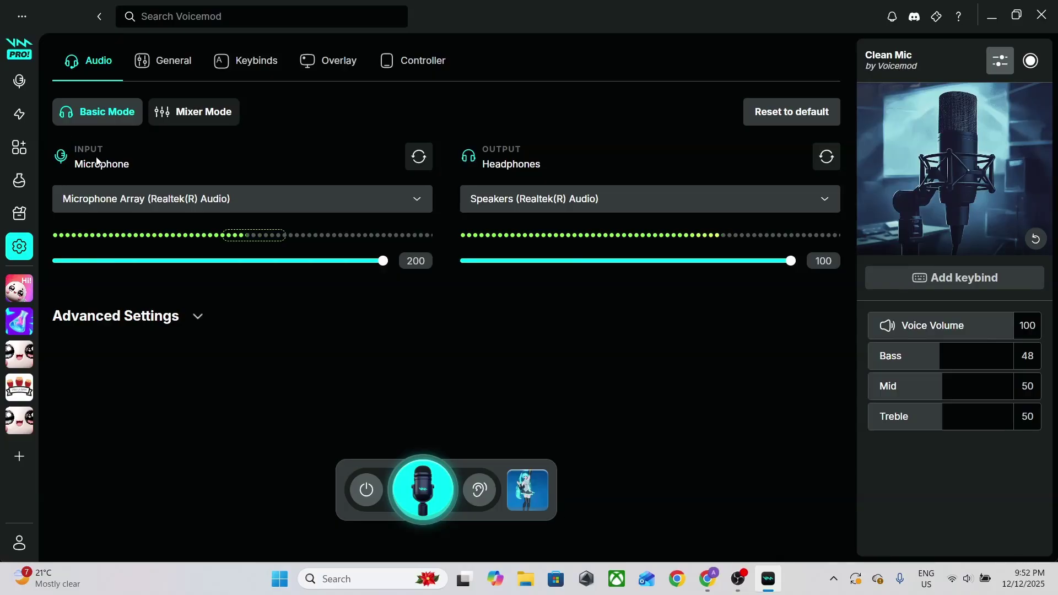
- Review the available microphone input devices and headphone output devices without changing either selection
{"action": "left_click", "coordinate": [102, 190]}
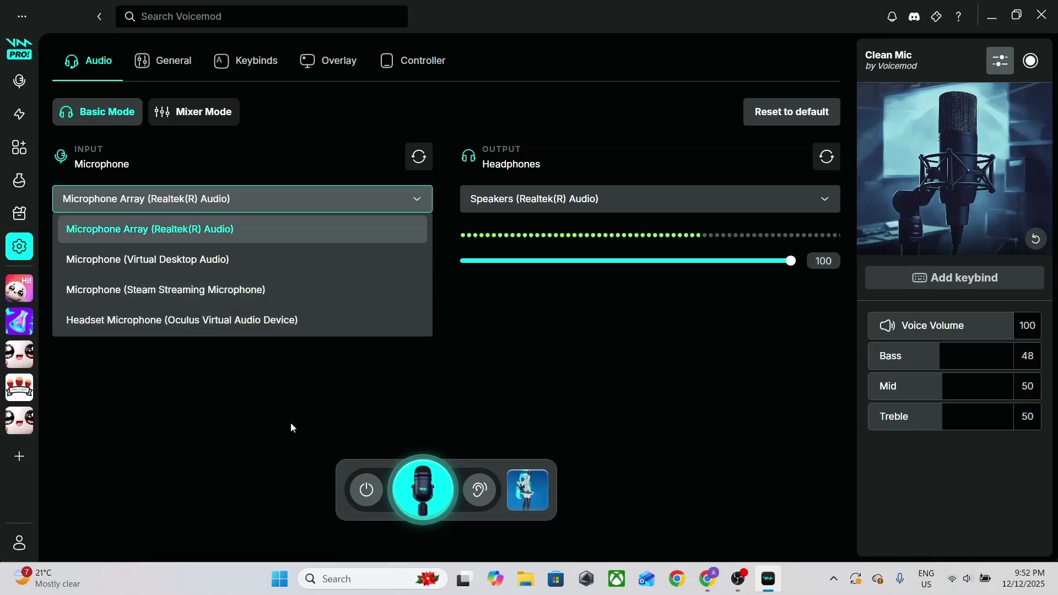
{"action": "left_click", "coordinate": [250, 419]}
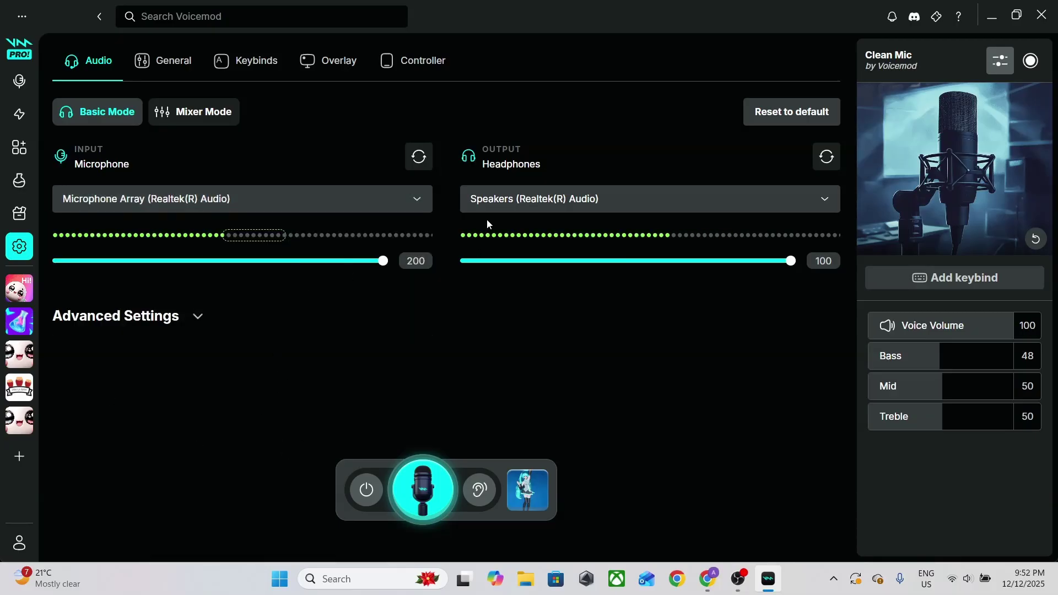
{"action": "left_click", "coordinate": [498, 208]}
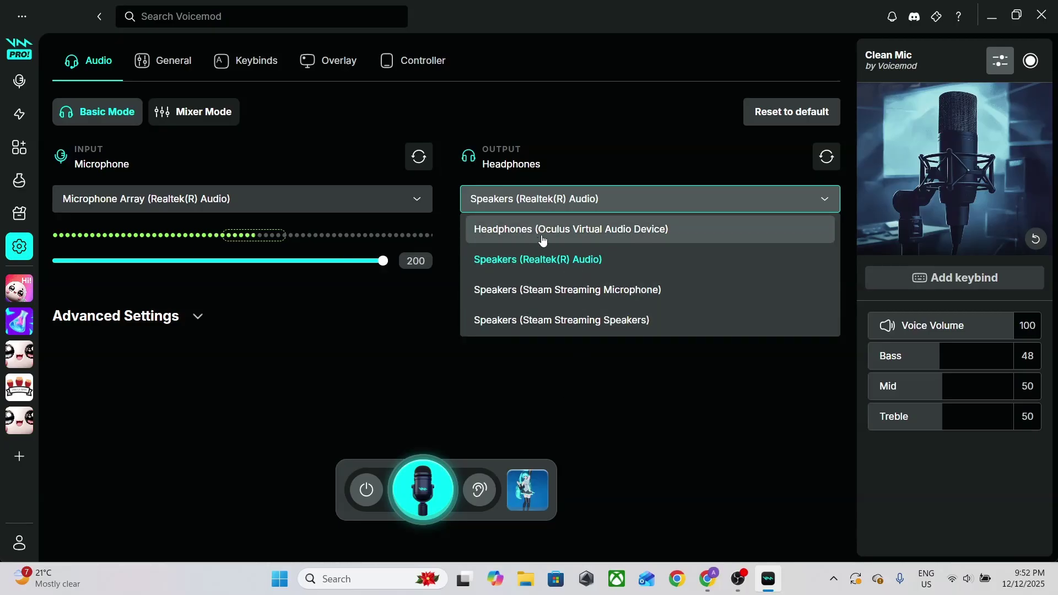
{"action": "left_click", "coordinate": [558, 195]}
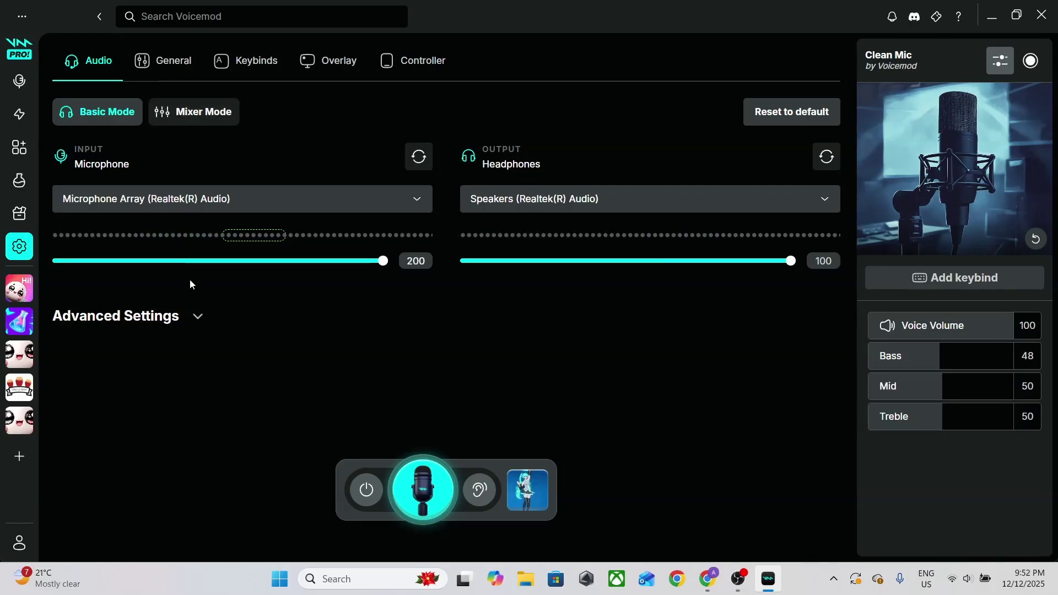
- Examine the advanced audio settings for background noise reduction and the noise gate, and collapse them again
{"action": "left_click", "coordinate": [198, 315]}
{"action": "scroll", "coordinate": [259, 308], "scroll_direction": "down", "scroll_amount": 2}
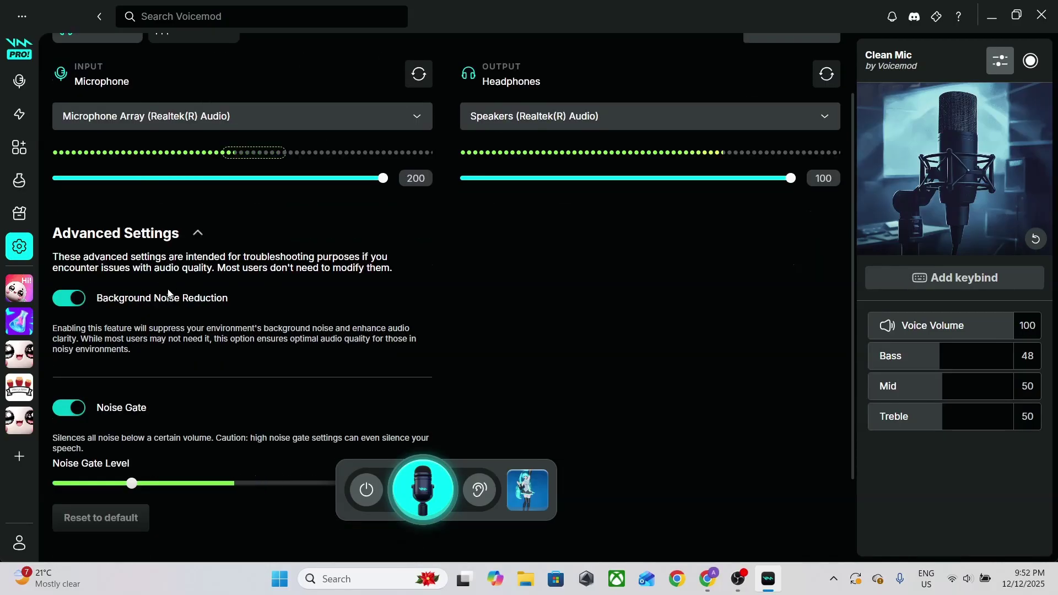
{"action": "scroll", "coordinate": [289, 271], "scroll_direction": "down", "scroll_amount": 1}
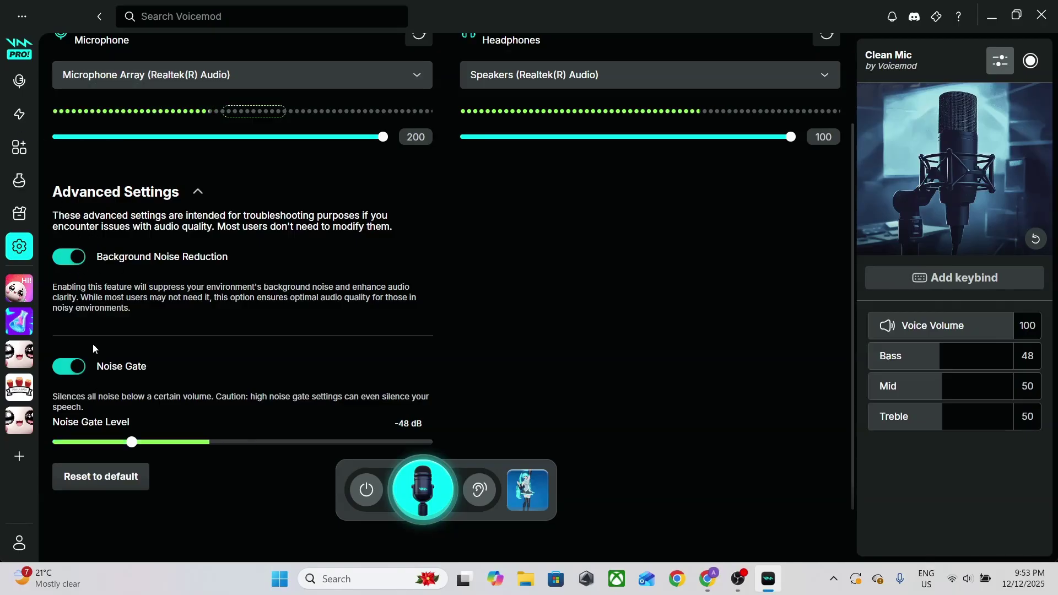
{"action": "left_click", "coordinate": [196, 194]}
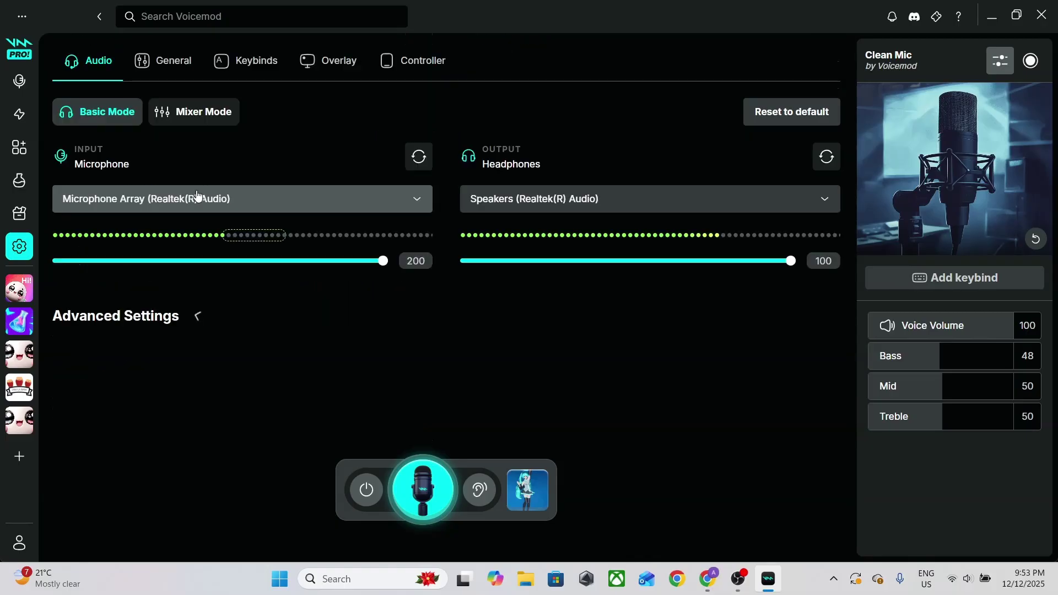
- Switch the audio settings to Mixer Mode and show the general startup and language settings
{"action": "left_click", "coordinate": [179, 118]}
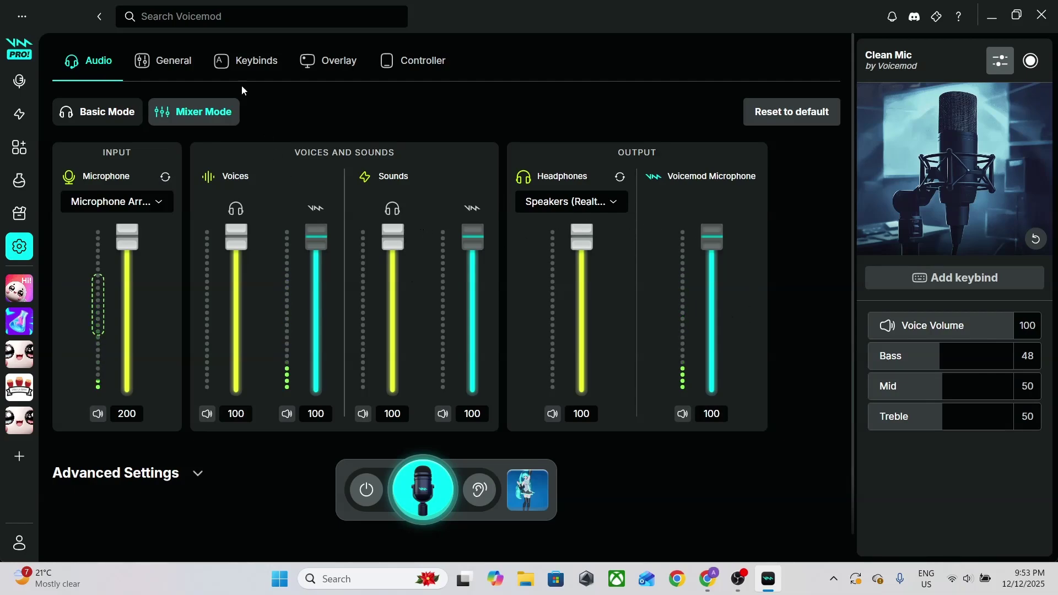
{"action": "left_click", "coordinate": [166, 60]}
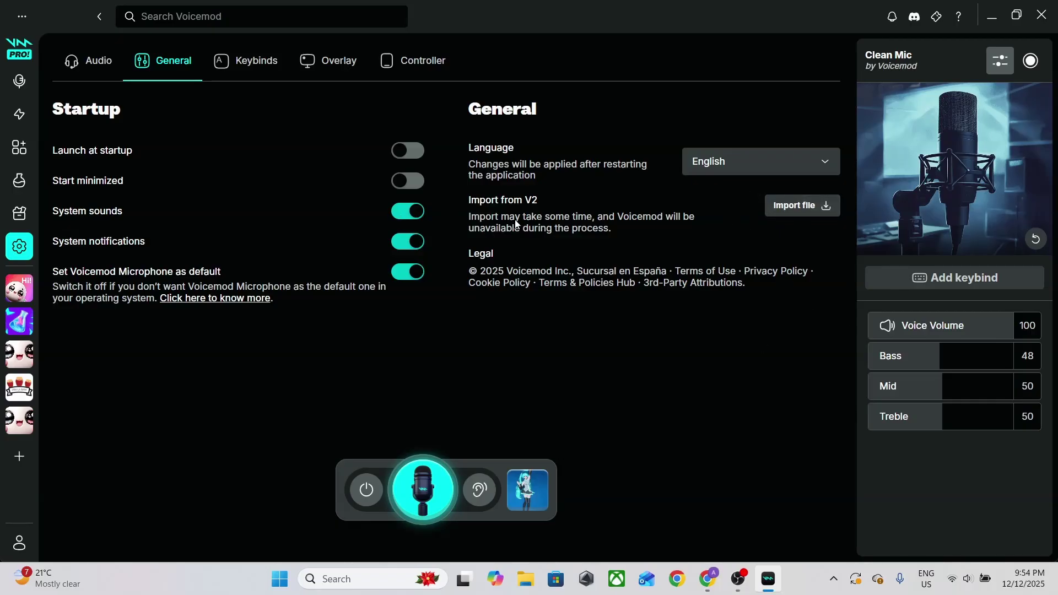
- Review the system keybinds and the list of personal keybinds assigned to sounds and voices
{"action": "left_click", "coordinate": [263, 67]}
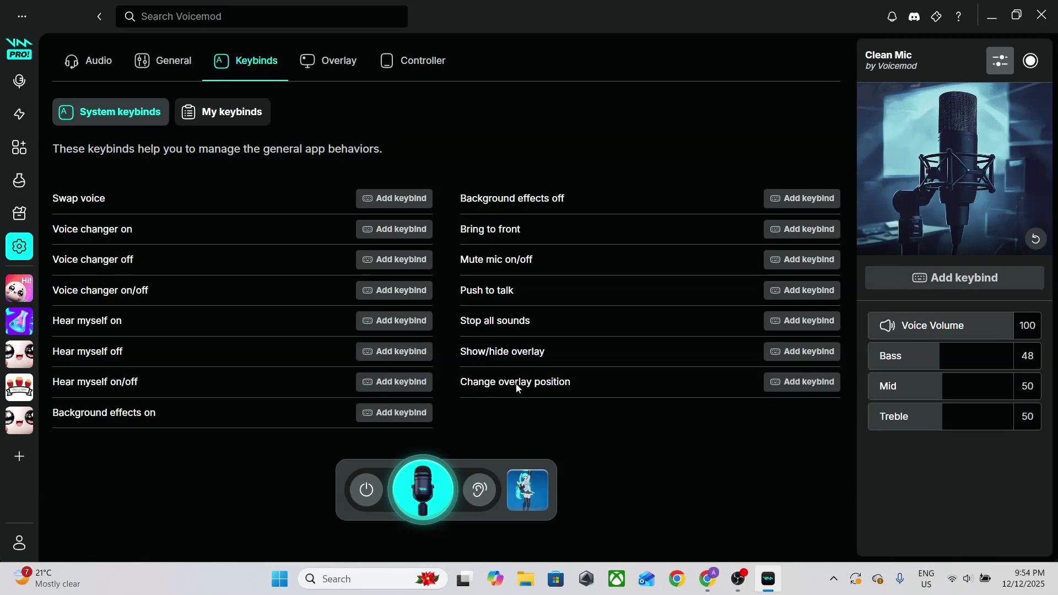
{"action": "left_click", "coordinate": [234, 112]}
{"action": "scroll", "coordinate": [543, 217], "scroll_direction": "down", "scroll_amount": 7}
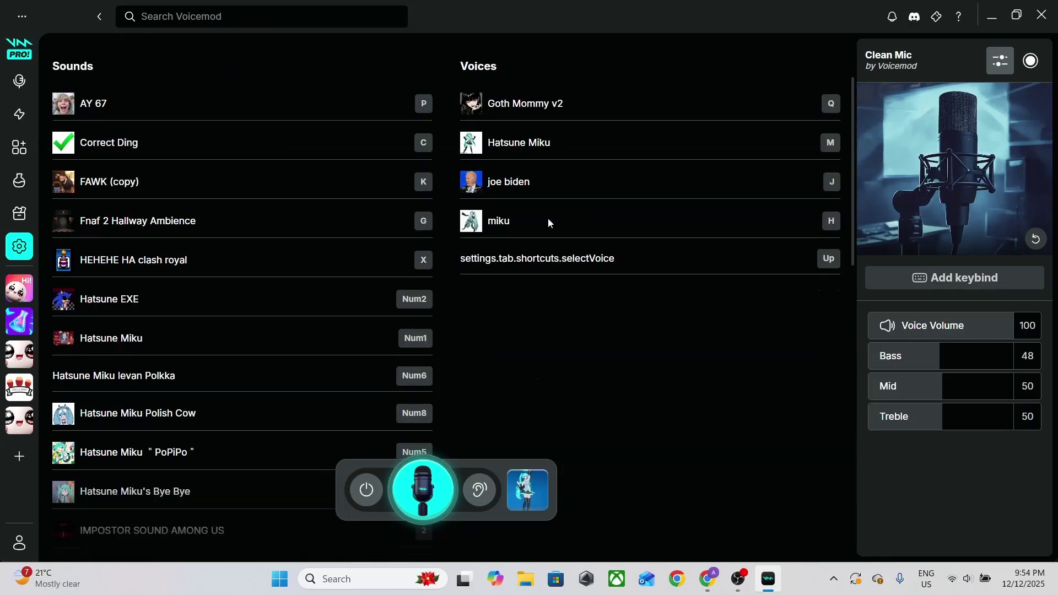
{"action": "scroll", "coordinate": [387, 185], "scroll_direction": "down", "scroll_amount": 8}
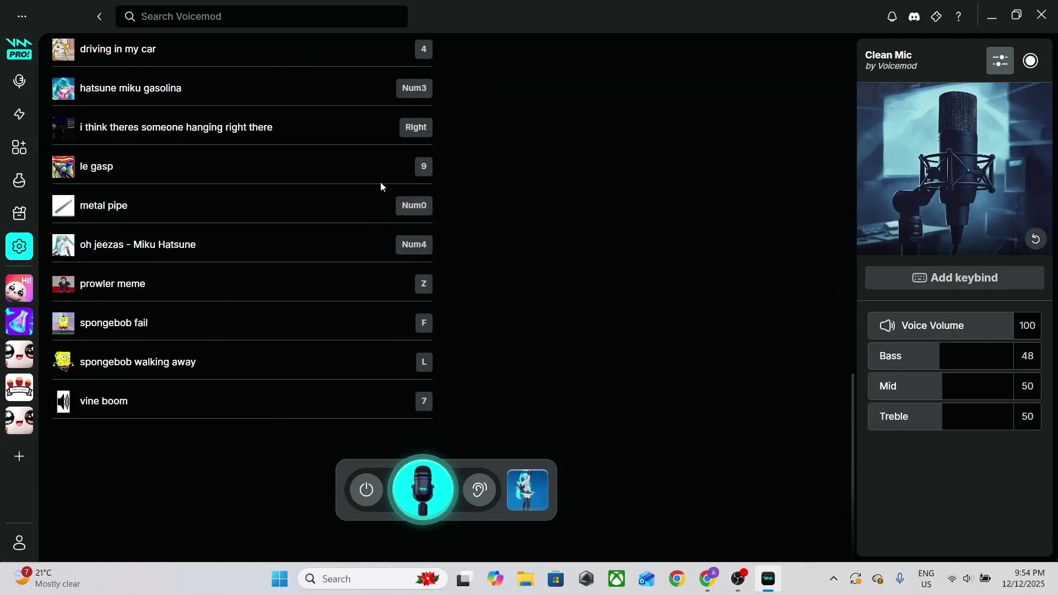
{"action": "scroll", "coordinate": [341, 164], "scroll_direction": "up", "scroll_amount": 12}
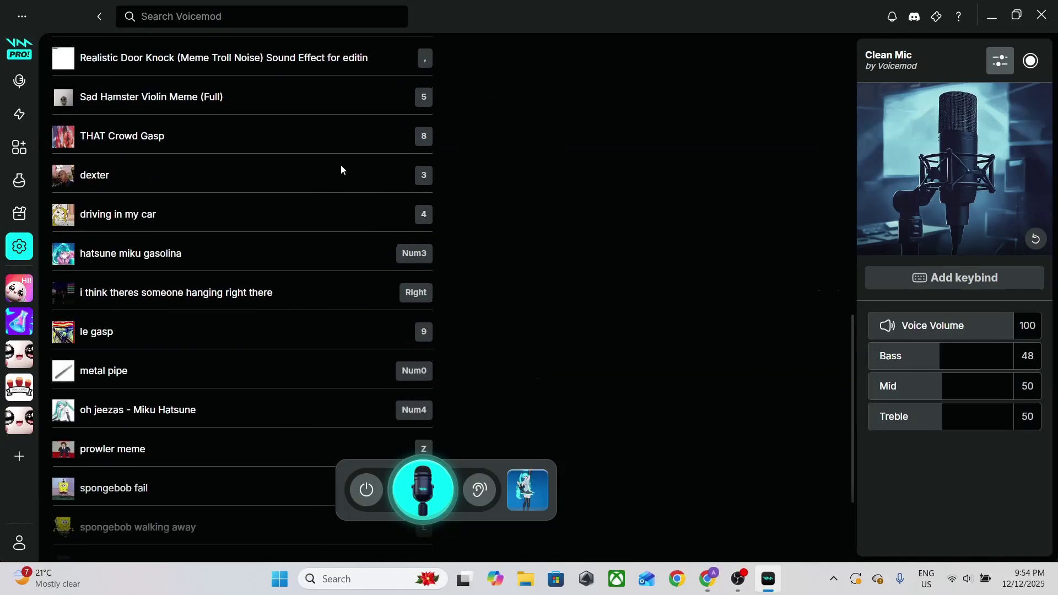
{"action": "scroll", "coordinate": [219, 132], "scroll_direction": "up", "scroll_amount": 3}
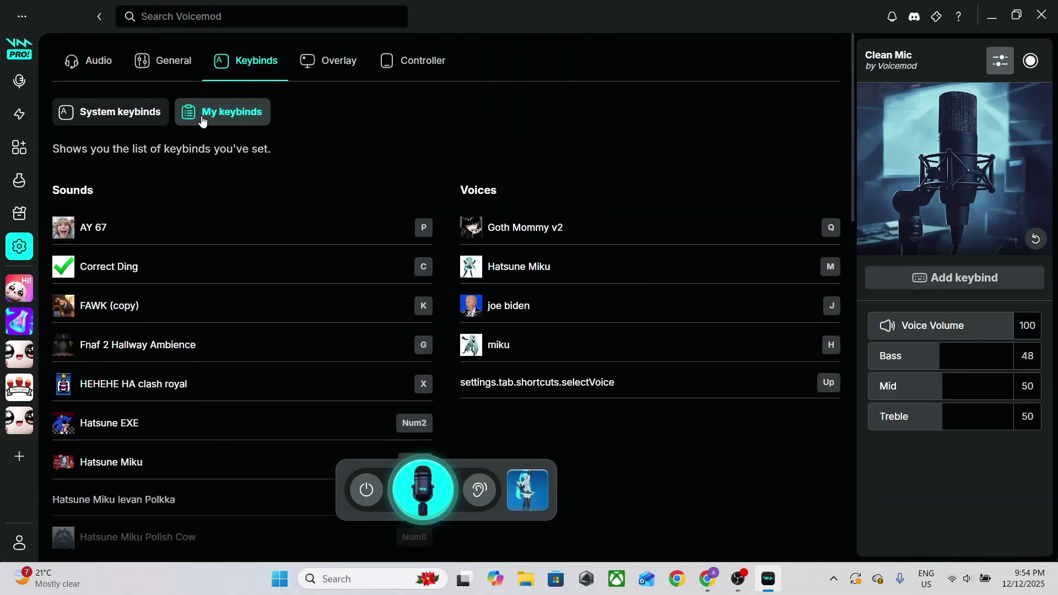
- Enable the in-game overlay in the overlay settings and disable it again
{"action": "left_click", "coordinate": [326, 64]}
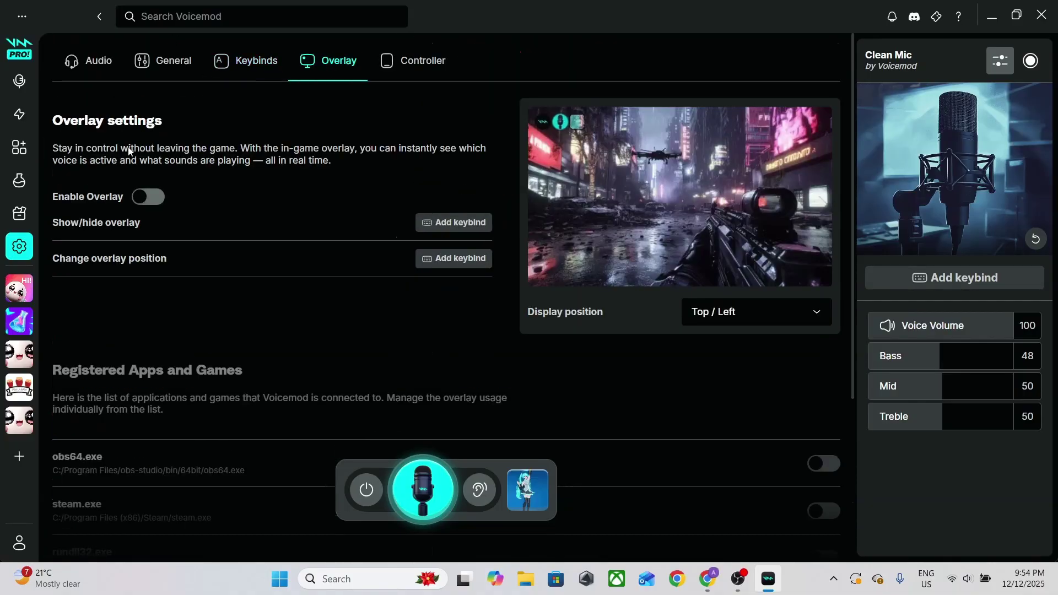
{"action": "left_click", "coordinate": [149, 198]}
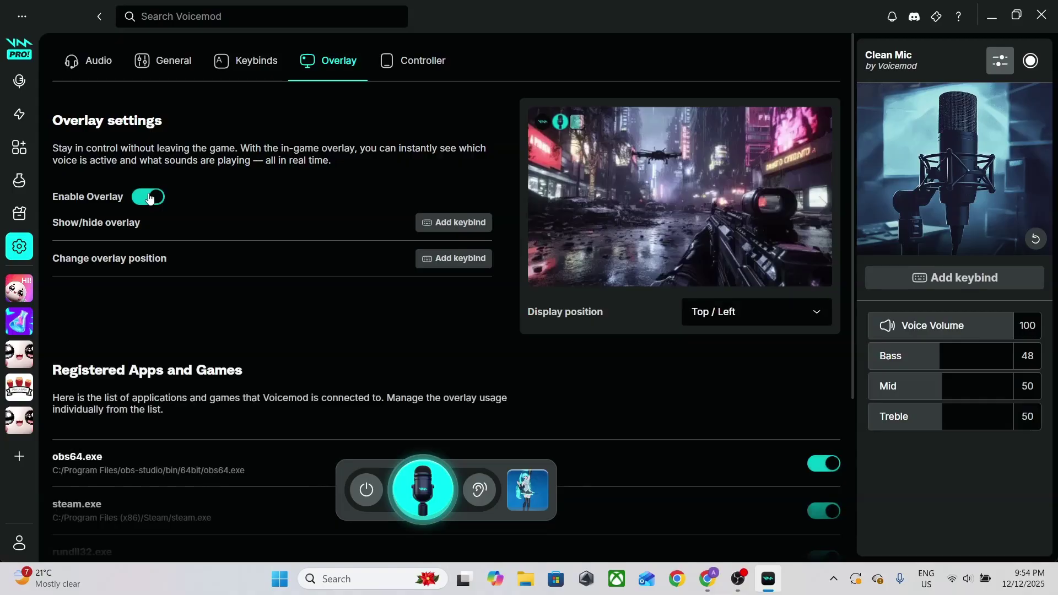
{"action": "left_click", "coordinate": [148, 197]}
- Review the overlay's display position and registered apps, and show the phone controller instructions
{"action": "left_click", "coordinate": [654, 238]}
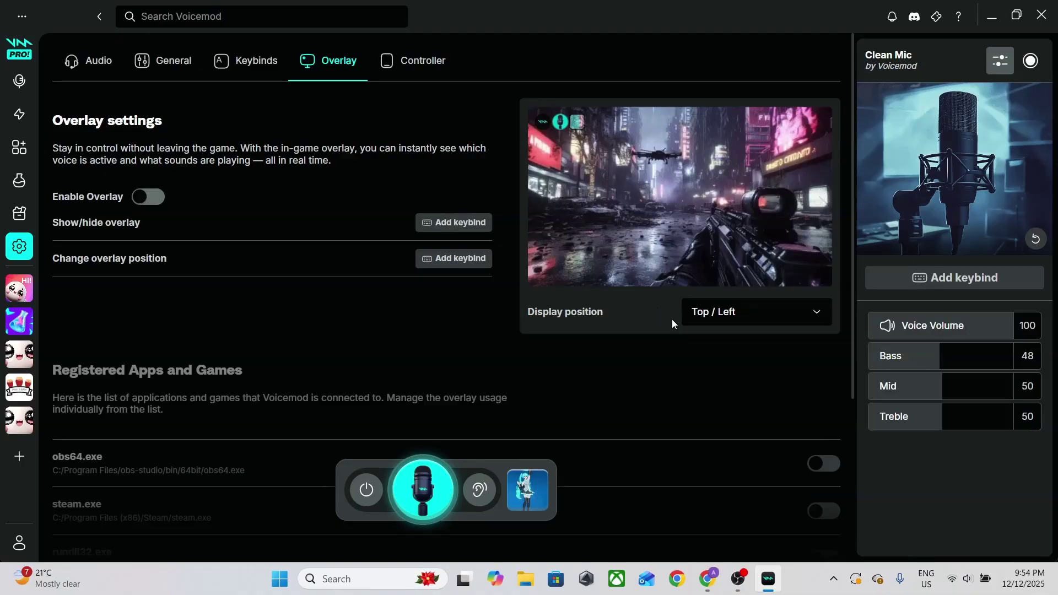
{"action": "left_click", "coordinate": [724, 313]}
{"action": "left_click", "coordinate": [725, 314]}
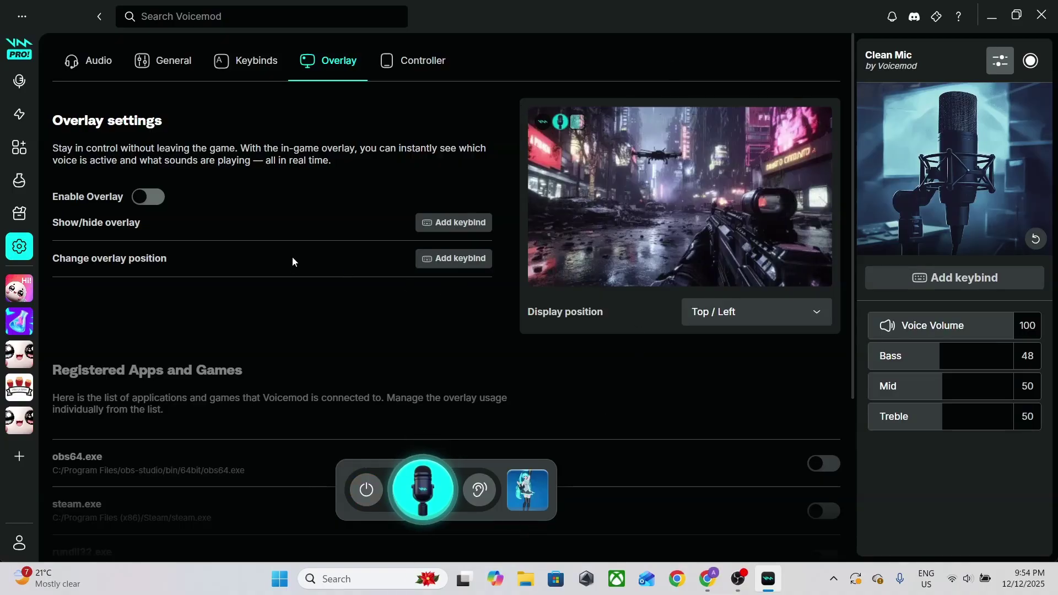
{"action": "scroll", "coordinate": [439, 215], "scroll_direction": "down", "scroll_amount": 5}
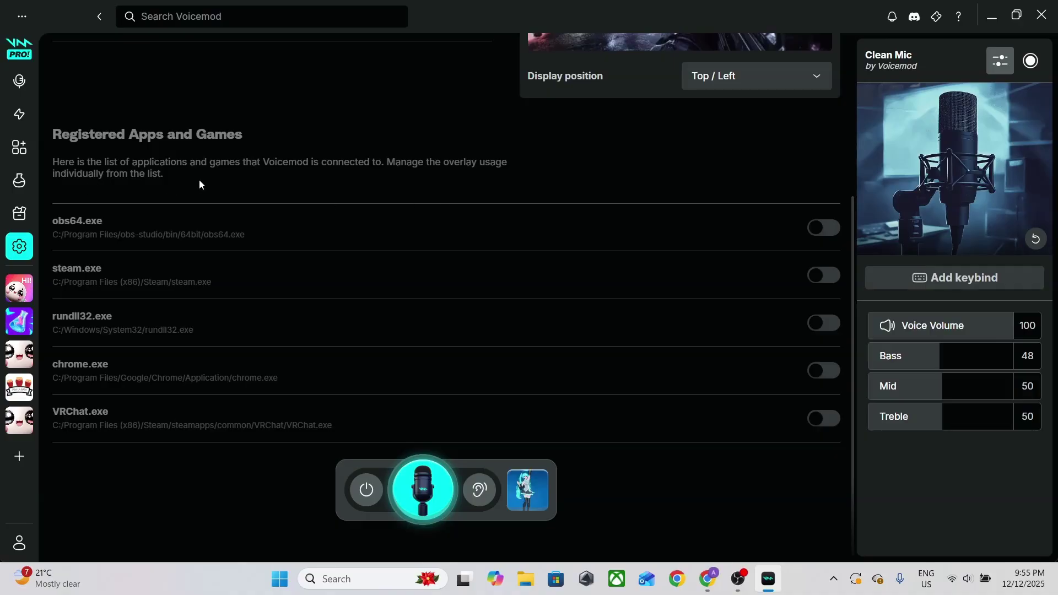
{"action": "scroll", "coordinate": [211, 171], "scroll_direction": "up", "scroll_amount": 5}
{"action": "left_click", "coordinate": [417, 62]}
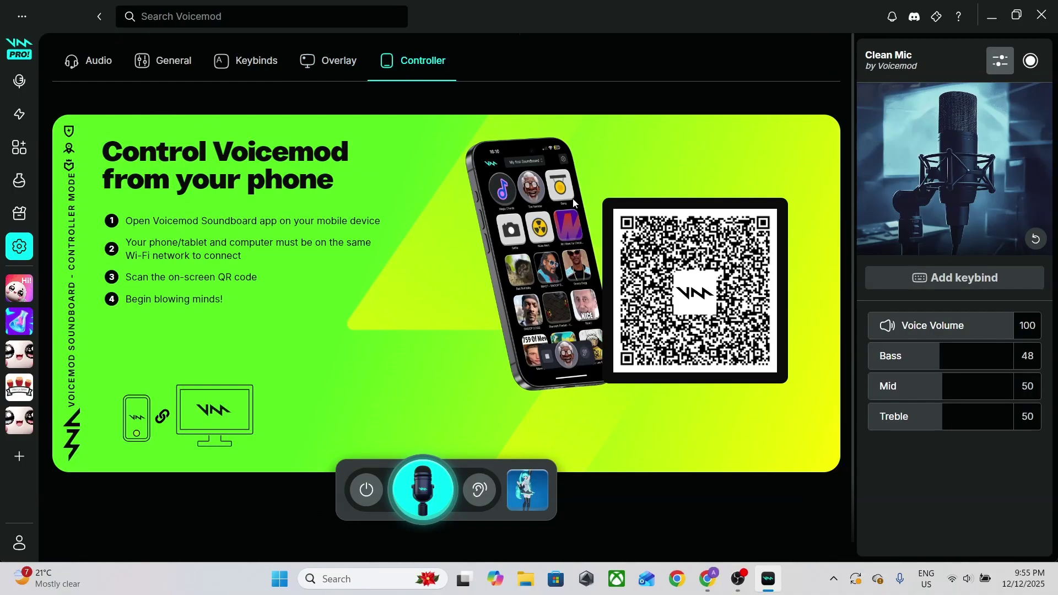
- Swap the active voice from Clean Mic to Alastor AUS DEEP with the voices library shown
{"action": "mouse_move", "coordinate": [530, 469]}
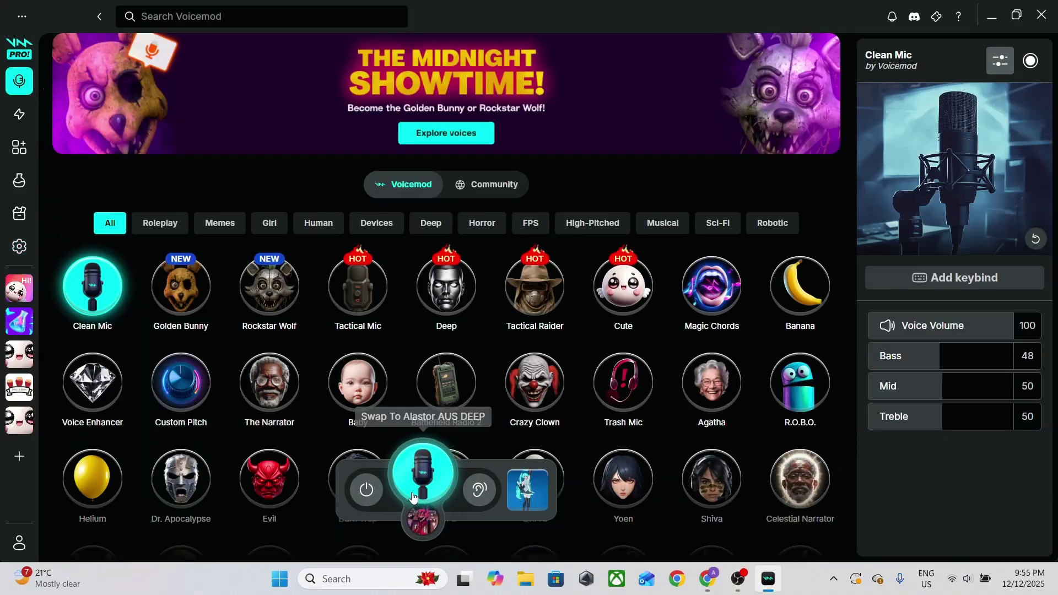
{"action": "left_click", "coordinate": [422, 477]}
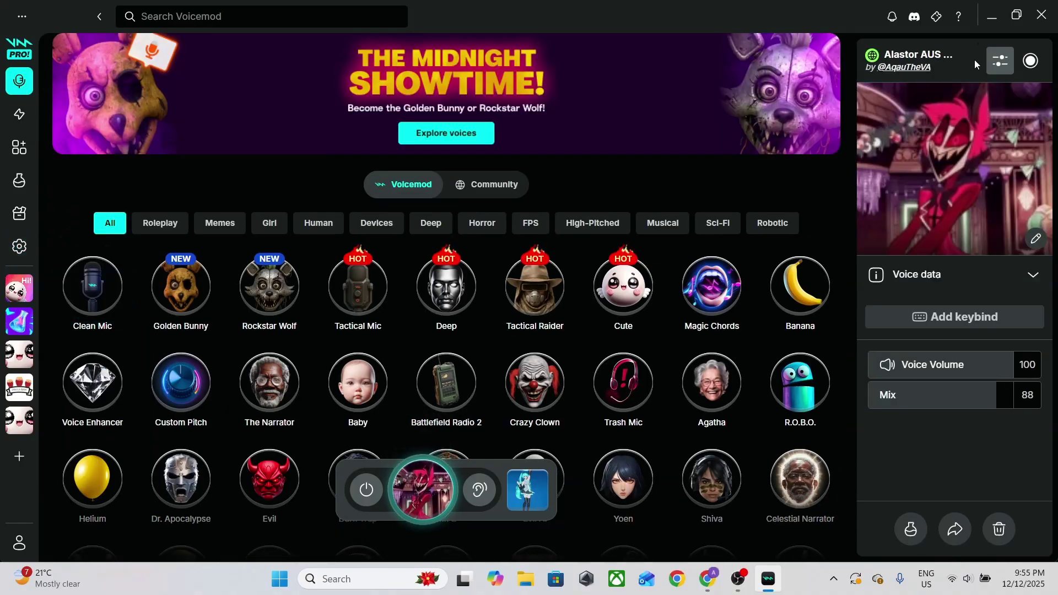
- Find and select the Mr. Z voice in the Voicemod library and turn off its background effect
{"action": "scroll", "coordinate": [606, 364], "scroll_direction": "down", "scroll_amount": 4}
{"action": "scroll", "coordinate": [372, 325], "scroll_direction": "down", "scroll_amount": 5}
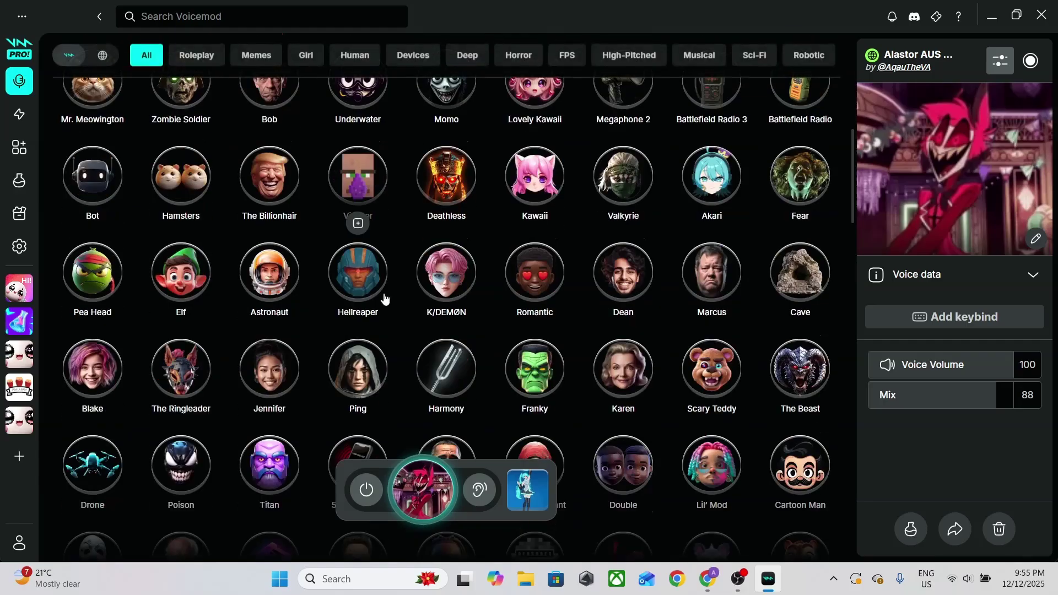
{"action": "scroll", "coordinate": [354, 278], "scroll_direction": "up", "scroll_amount": 3}
{"action": "scroll", "coordinate": [358, 264], "scroll_direction": "up", "scroll_amount": 4}
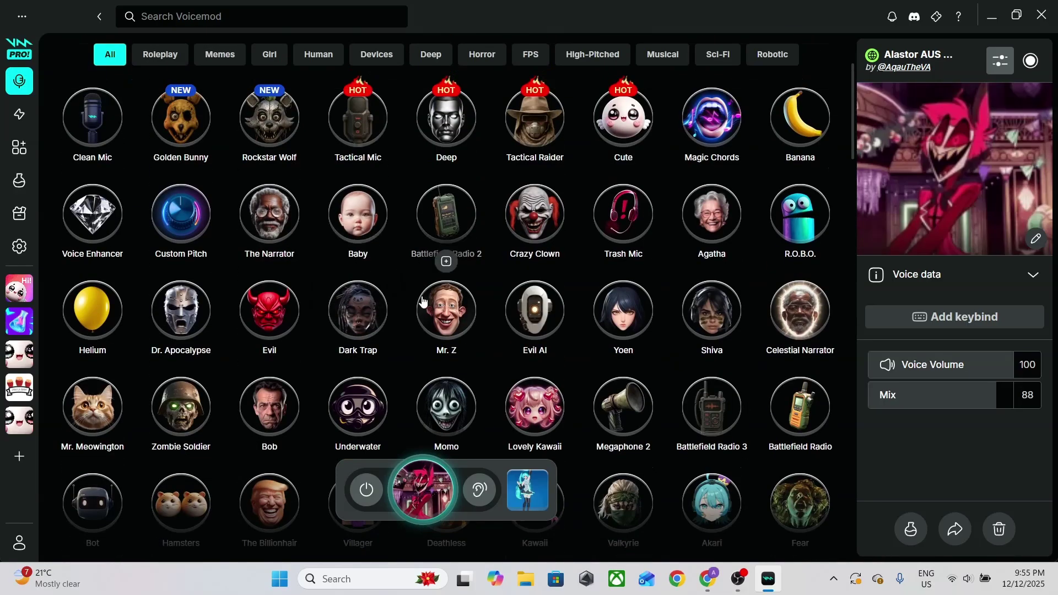
{"action": "left_click", "coordinate": [441, 312]}
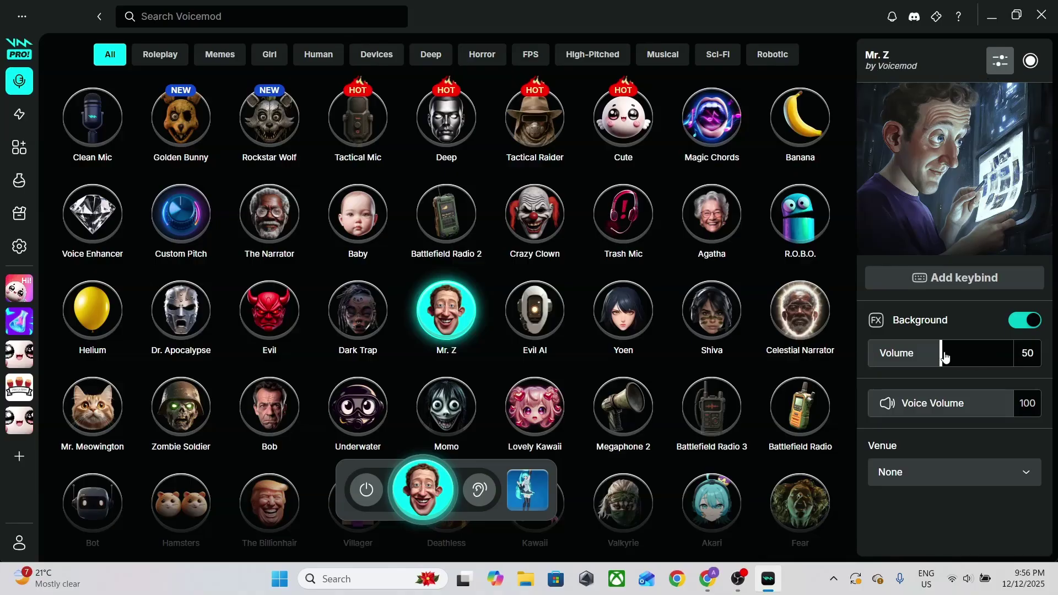
{"action": "left_click_drag", "start_coordinate": [941, 353], "coordinate": [845, 362]}
{"action": "left_click", "coordinate": [1029, 318]}
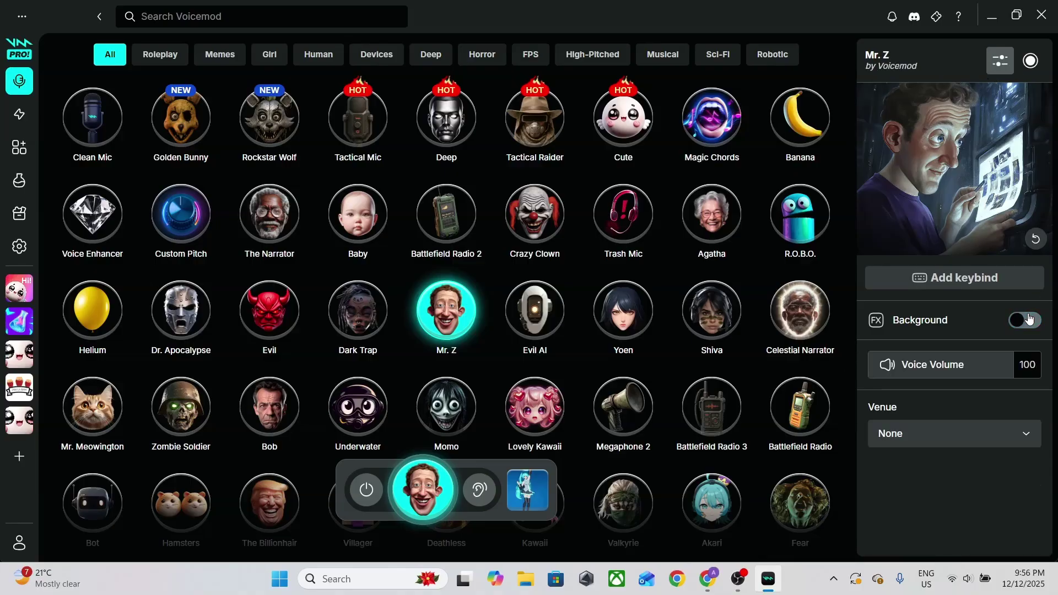
- Set the Mr. Z voice volume to 81 and check the Venue options, keeping None
{"action": "left_click_drag", "start_coordinate": [997, 366], "coordinate": [986, 365]}
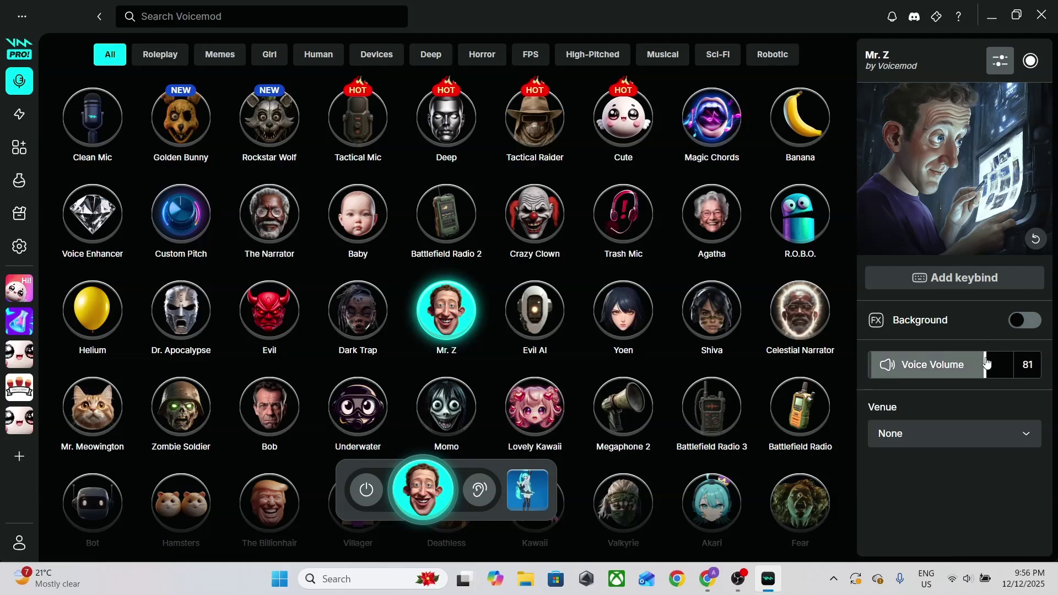
{"action": "left_click", "coordinate": [960, 436]}
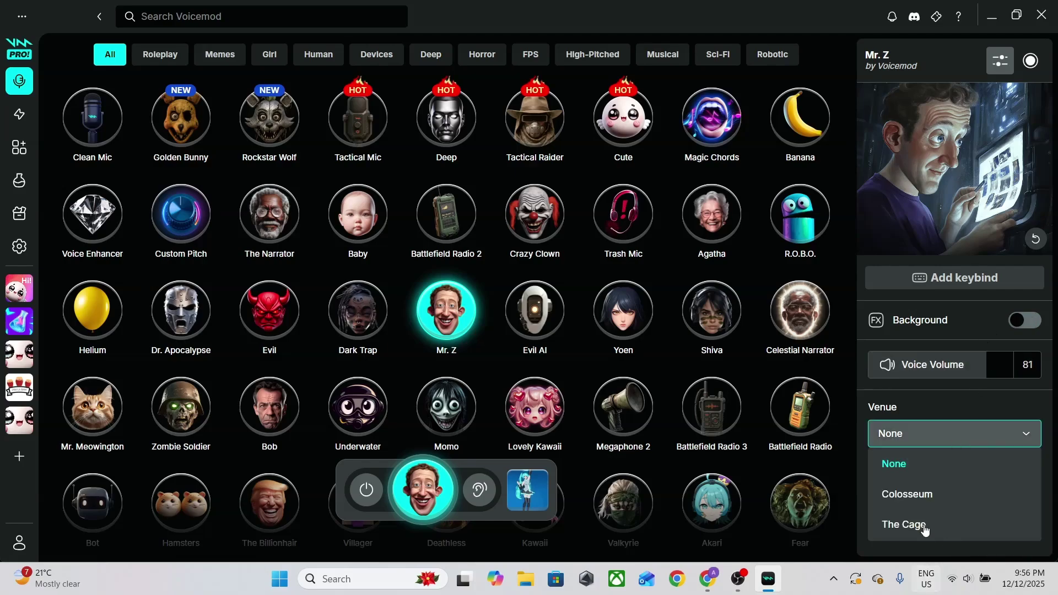
{"action": "left_click", "coordinate": [895, 433]}
- Select The Narrator voice in the Voicemod voice library
{"action": "scroll", "coordinate": [825, 407], "scroll_direction": "up", "scroll_amount": 3}
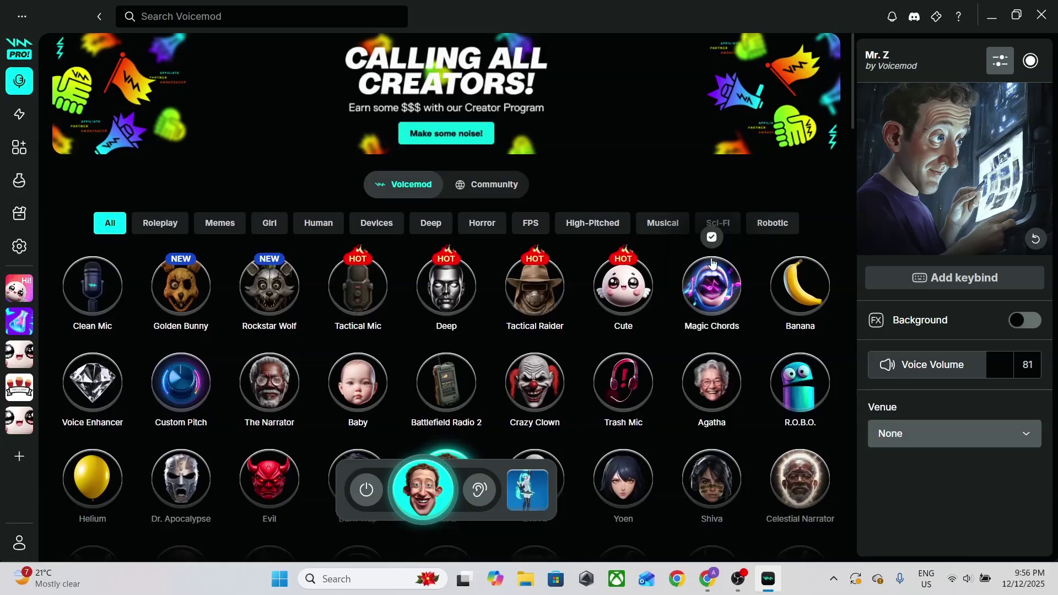
{"action": "scroll", "coordinate": [164, 330], "scroll_direction": "down", "scroll_amount": 3}
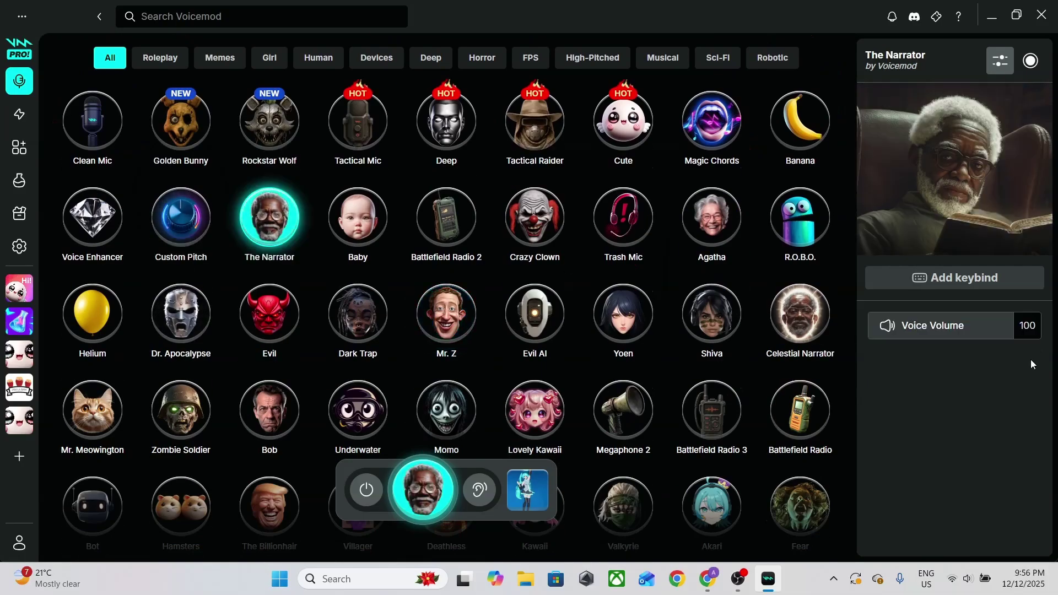
- Browse the all-time community voices and select the Chipmunk voice
{"action": "scroll", "coordinate": [468, 137], "scroll_direction": "up", "scroll_amount": 3}
{"action": "left_click", "coordinate": [487, 184]}
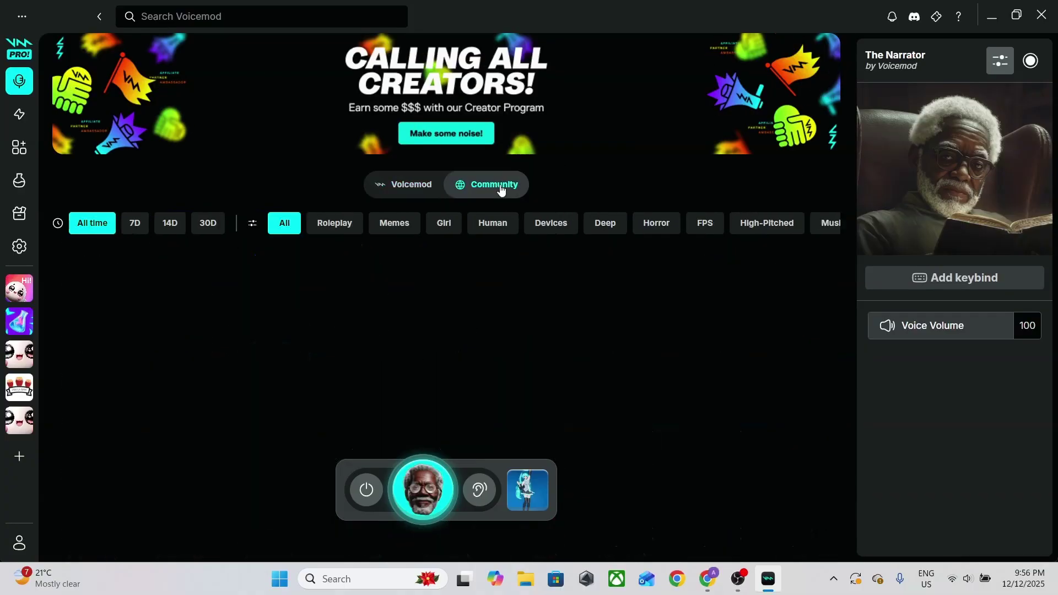
{"action": "scroll", "coordinate": [465, 305], "scroll_direction": "down", "scroll_amount": 1}
{"action": "scroll", "coordinate": [464, 305], "scroll_direction": "down", "scroll_amount": 4}
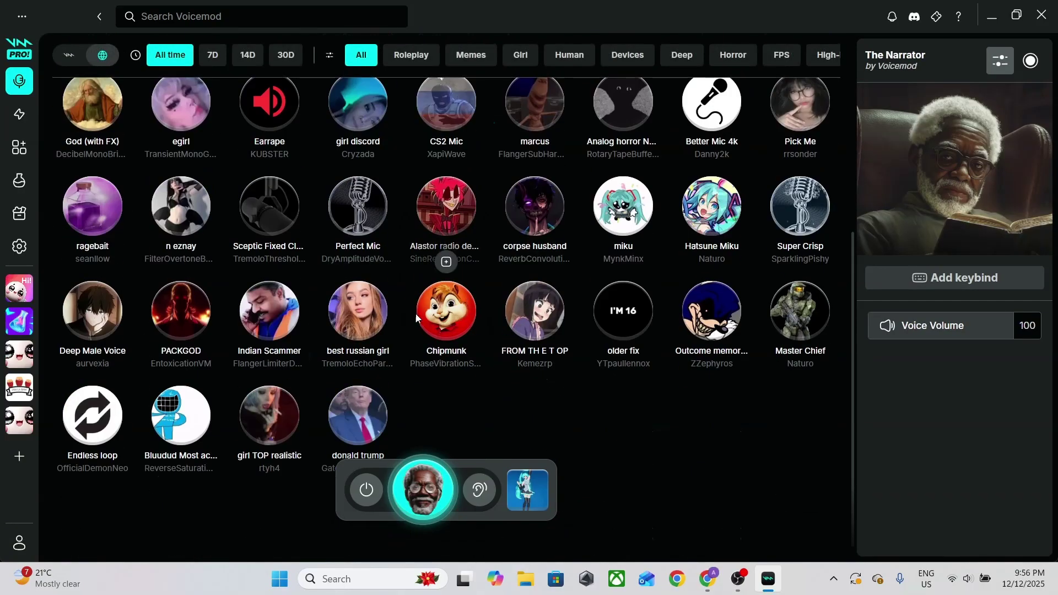
{"action": "left_click", "coordinate": [435, 306]}
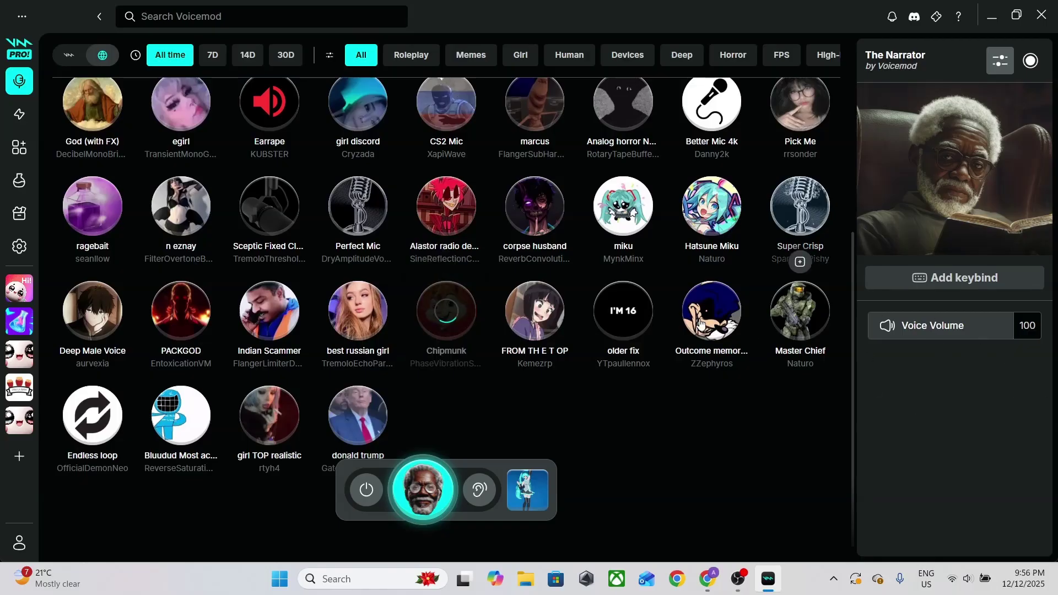